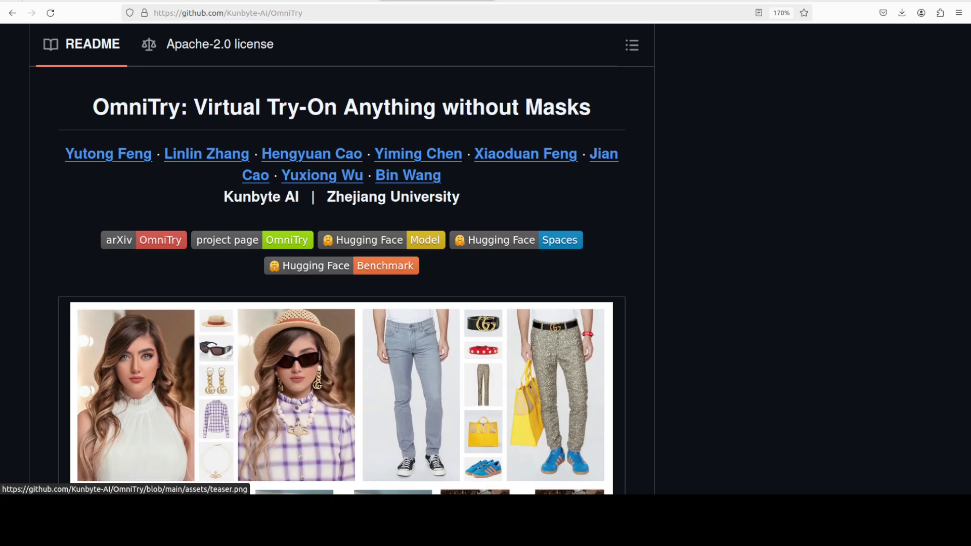
# - Browse the YouTube channel's 'try' results (Leffa, OOTDiffusion, FitDiT, CatVitOn), then return to the top
pyautogui.hotkey('ctrl', 'Tab')
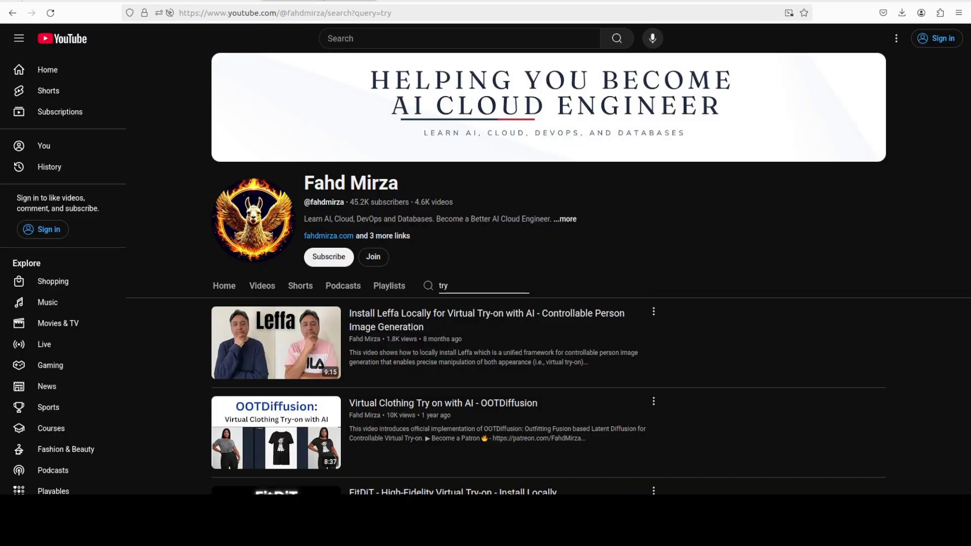
pyautogui.scroll(-2, 657, 284)
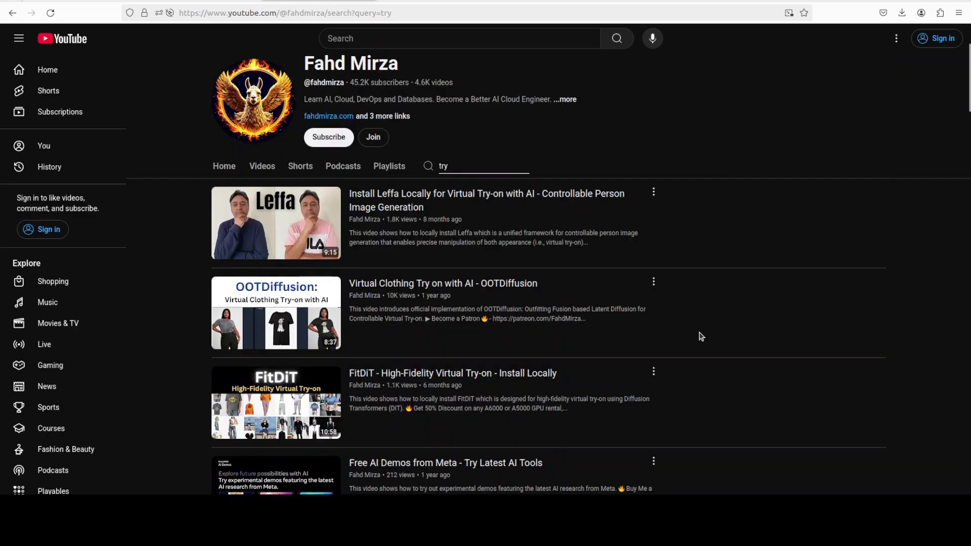
pyautogui.scroll(-2, 701, 337)
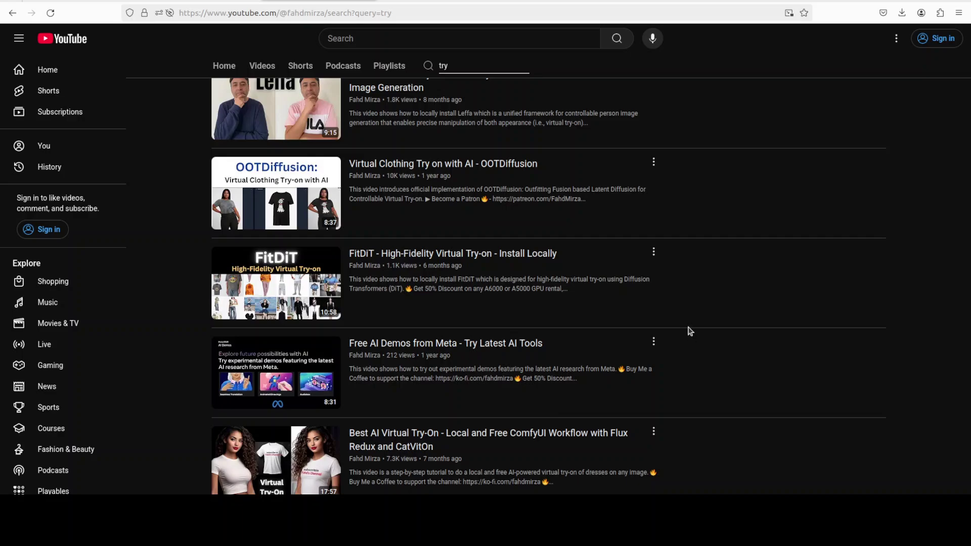
pyautogui.scroll(-3, 691, 333)
pyautogui.scroll(-2, 691, 332)
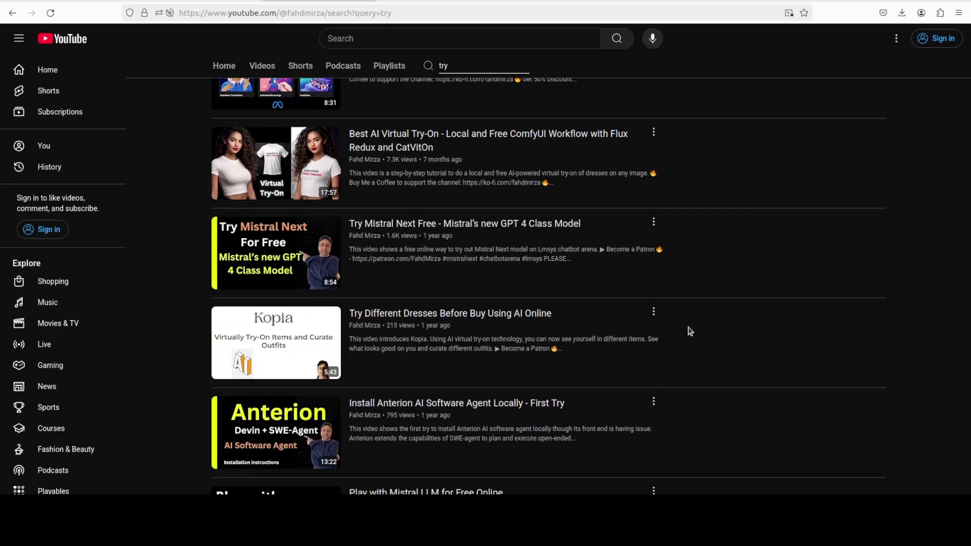
pyautogui.scroll(10, 691, 332)
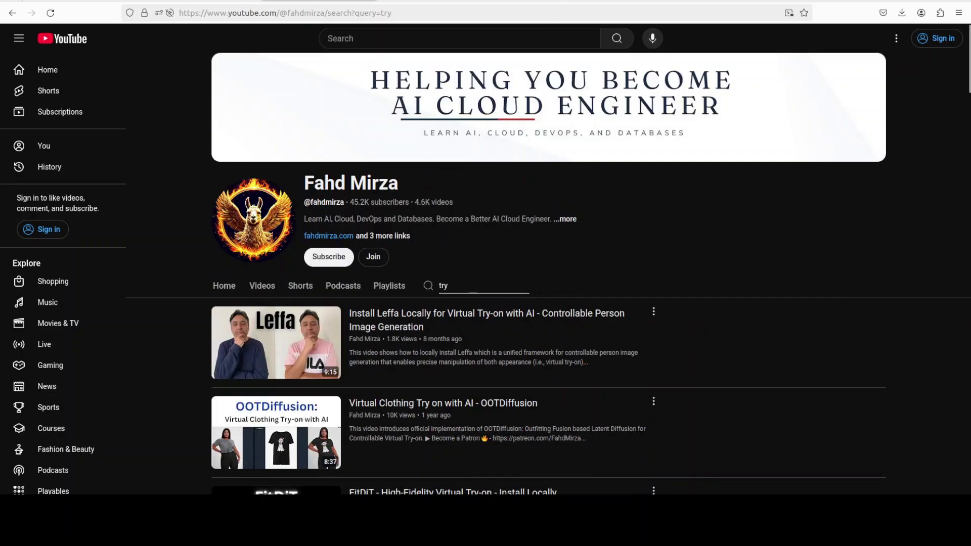
# - View the Kunbyte/OmniTry files on Hugging Face, then go back to the GitHub README
pyautogui.click(555, 2)
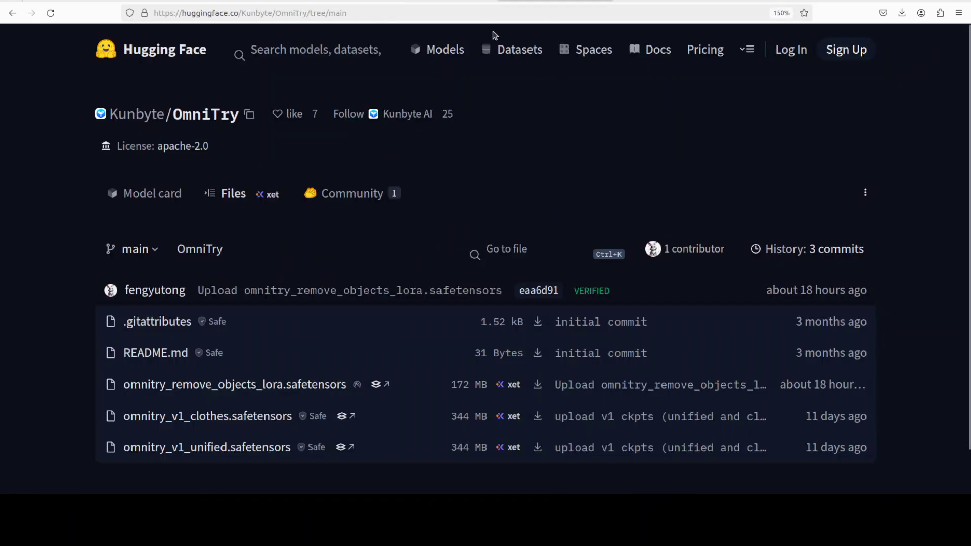
pyautogui.hotkey('ctrl', 'pageup')
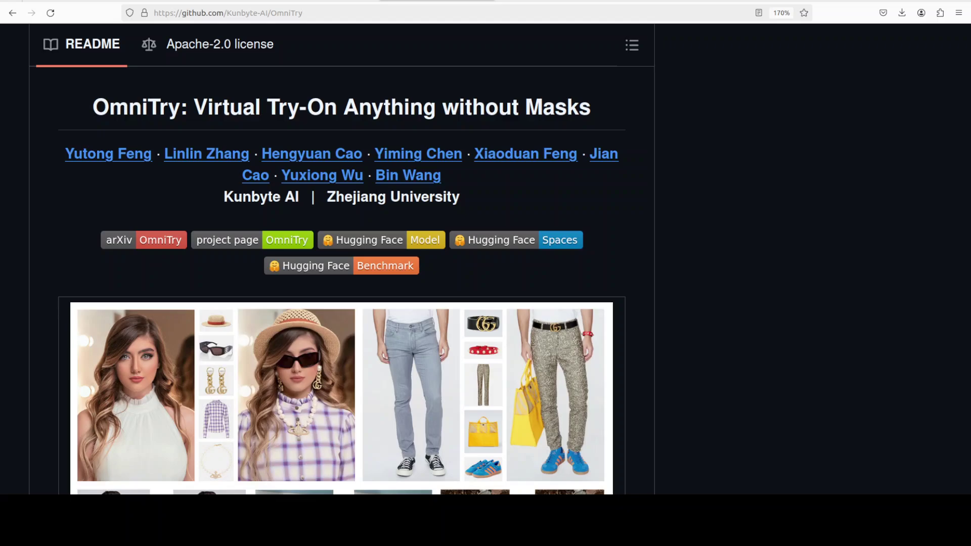
# - Switch to the Kunbyte/OmniTry Hugging Face files listing the safetensors checkpoints
pyautogui.hotkey('ctrl', 'Tab')
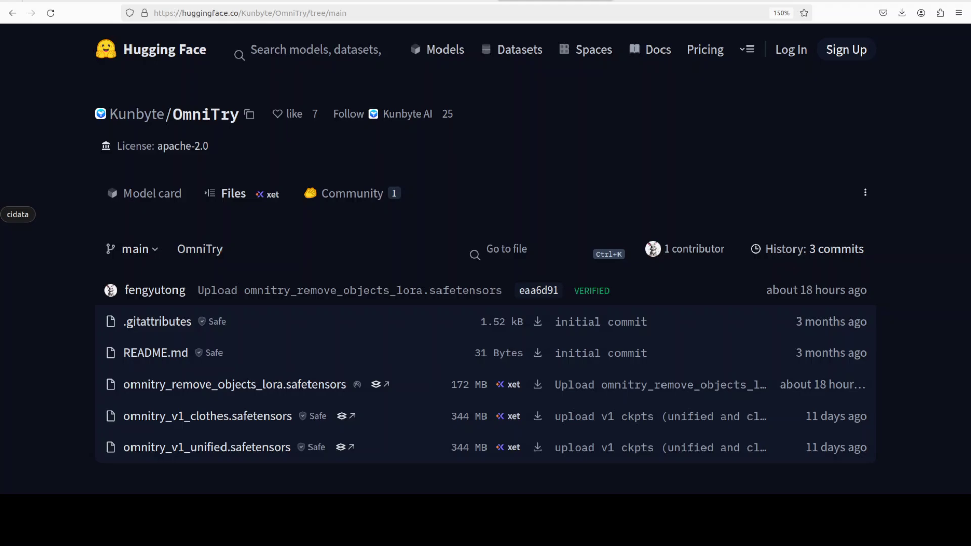
# - Switch to the OmniTry paper PDF at page 4 with the two-stage diagram
pyautogui.hotkey('ctrl', 'Tab')
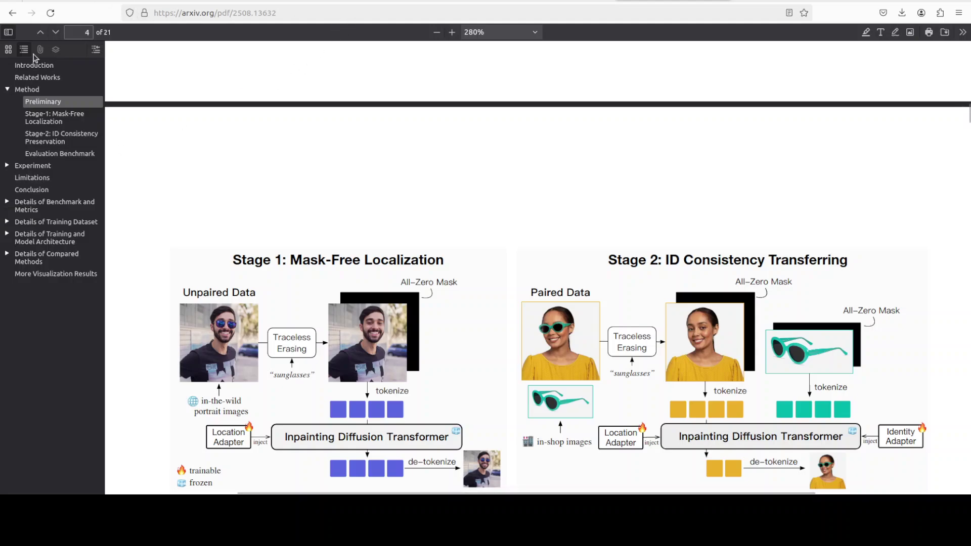
# - In the terminal, rerun nvidia-smi from history to check the GPU status
pyautogui.hotkey('alt', 'Tab')
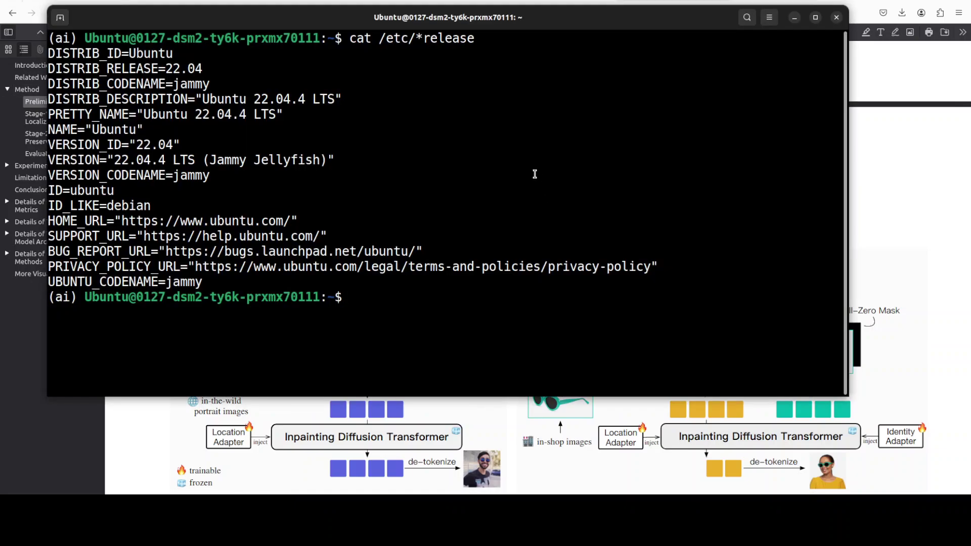
pyautogui.press('Up')
pyautogui.press('Up')
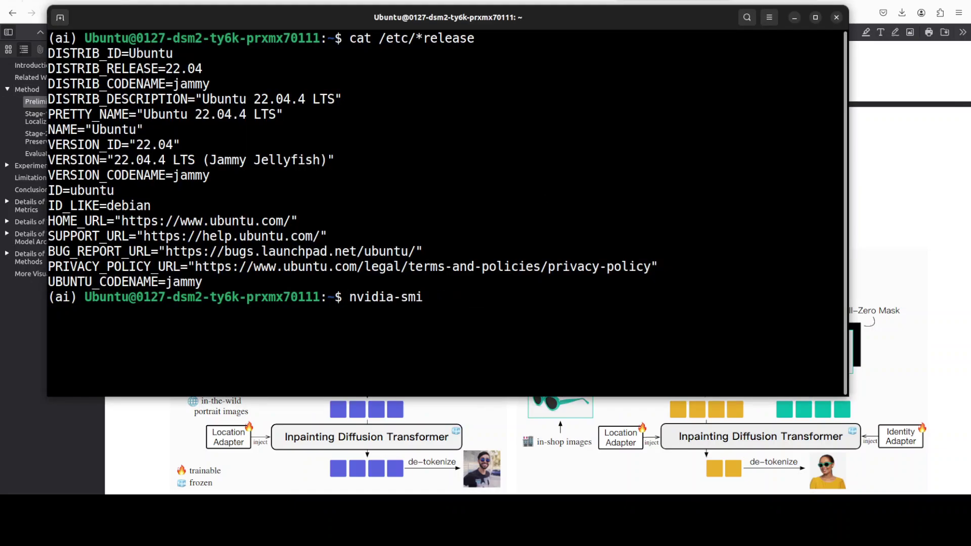
pyautogui.press('Return')
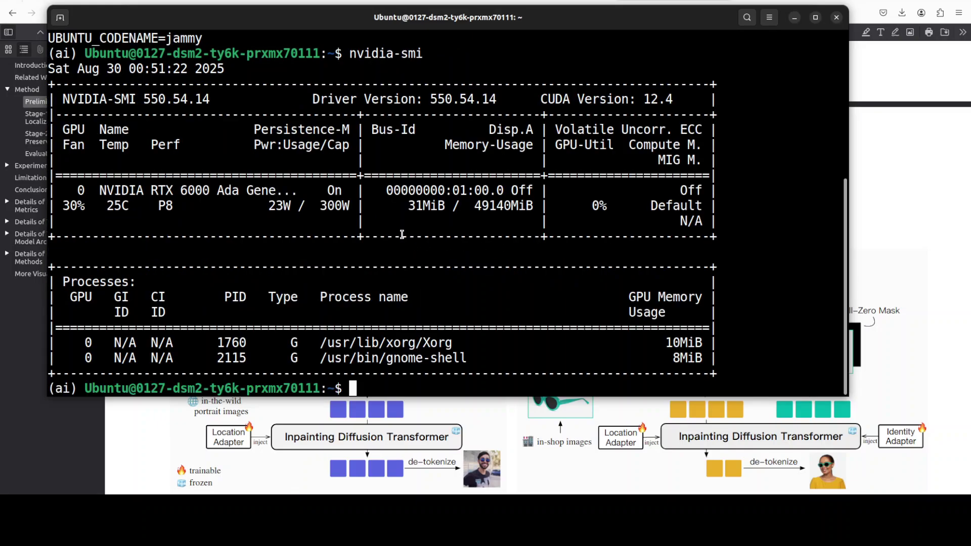
# - Paste and run the git clone command to download OmniTry into ~/OmniTry
pyautogui.rightClick(402, 235)
pyautogui.click(433, 269)
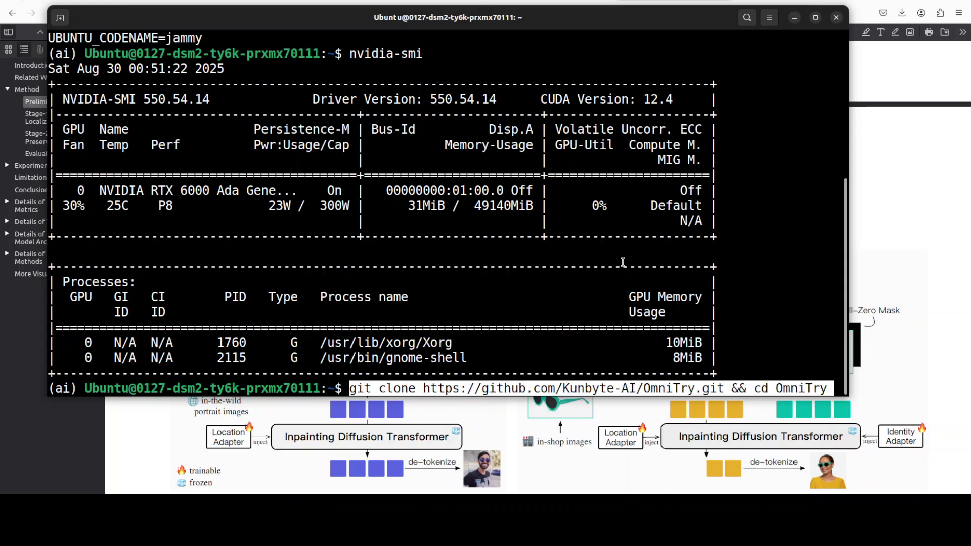
pyautogui.press('Return')
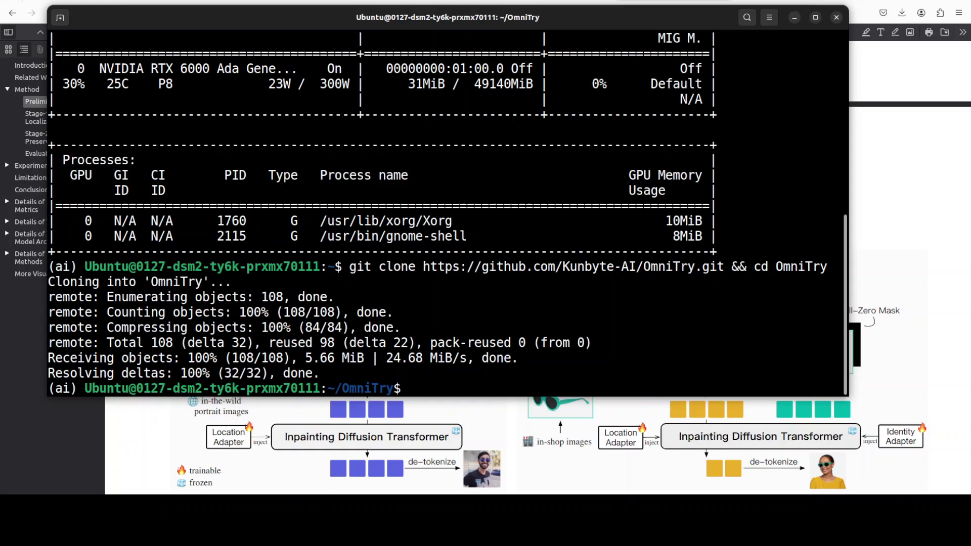
# - Paste and run pip install -r requirements.txt to install OmniTry's dependencies
pyautogui.rightClick(504, 252)
pyautogui.press('Return')
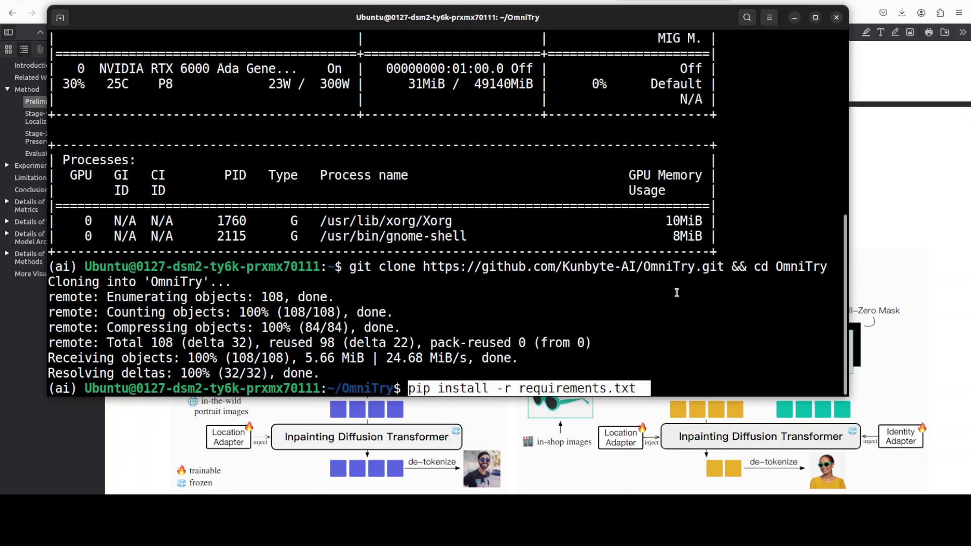
pyautogui.press('Return')
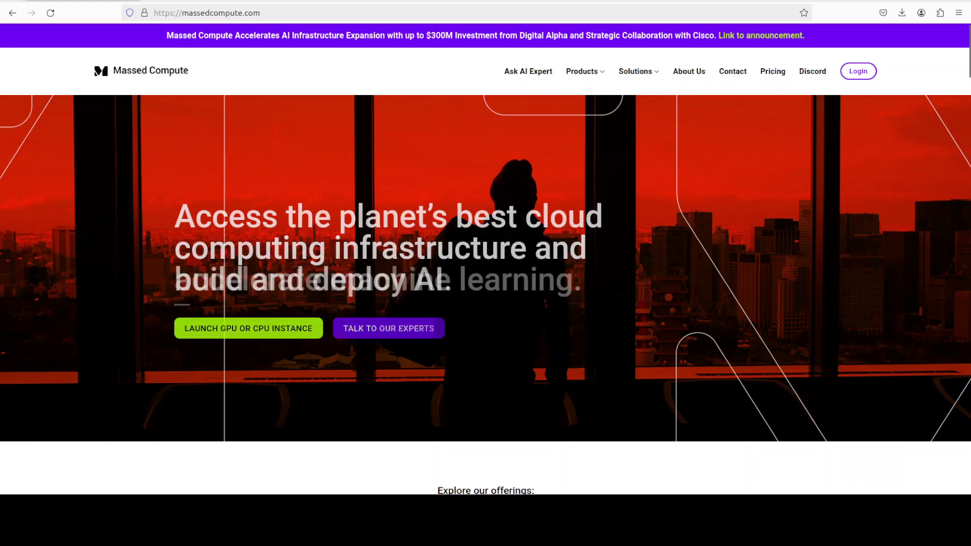
# - Move from the Massed Compute tab to the eigent.ai Multi-Agent Workforce tab
pyautogui.hotkey('ctrl', 'Tab')
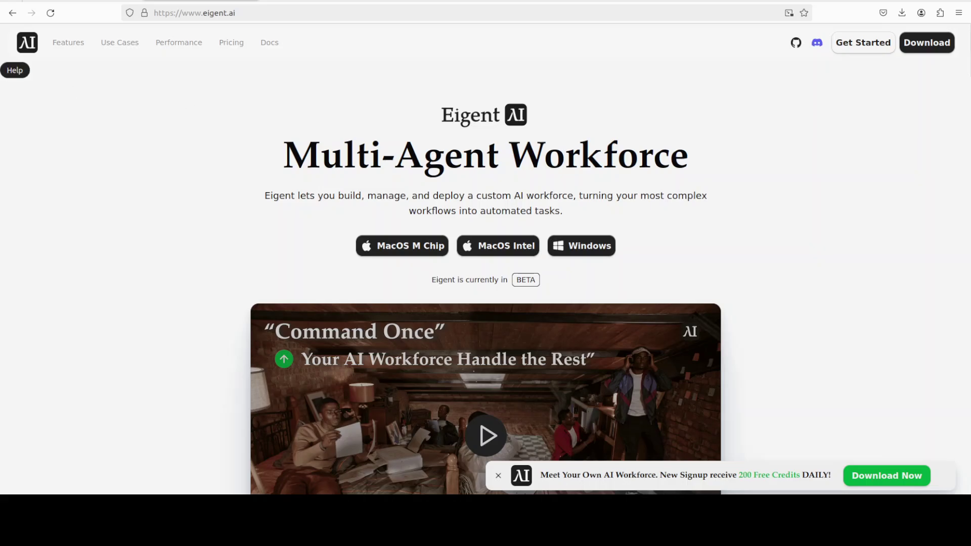
pyautogui.hotkey('alt', 'Tab')
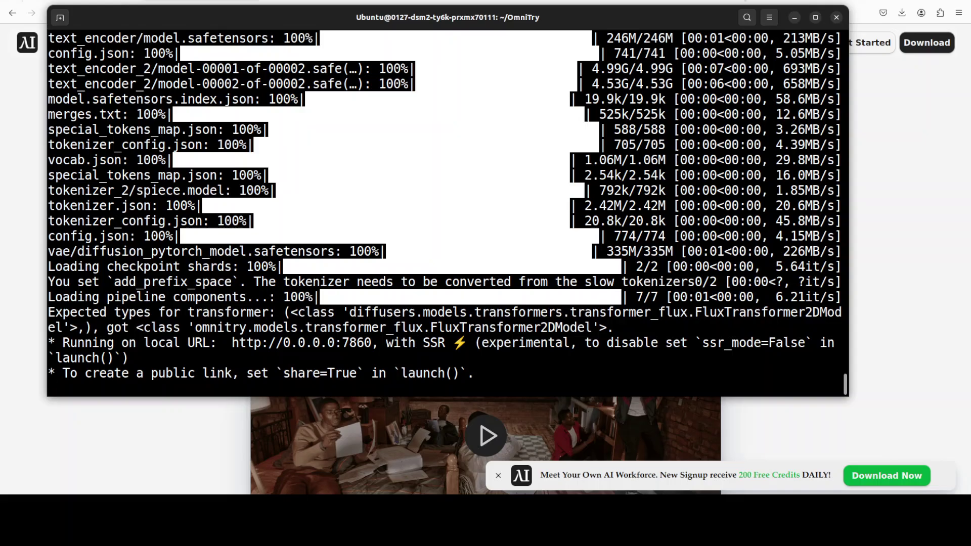
pyautogui.hotkey('alt', 'Tab')
pyautogui.hotkey('ctrl', 't')
pyautogui.write('http://localhost:7860')
pyautogui.press('Return')
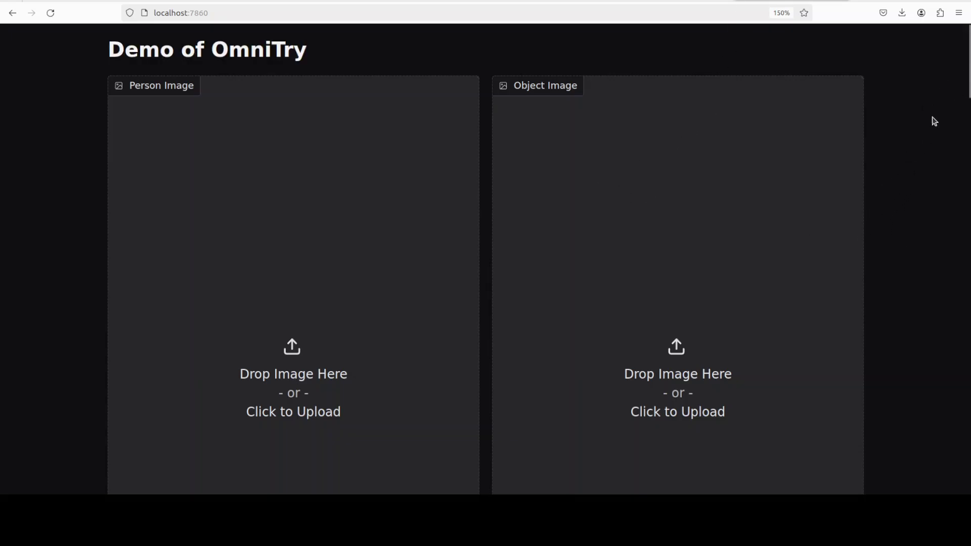
# - Reduce the demo page zoom from 133% down to 100%
pyautogui.click(958, 14)
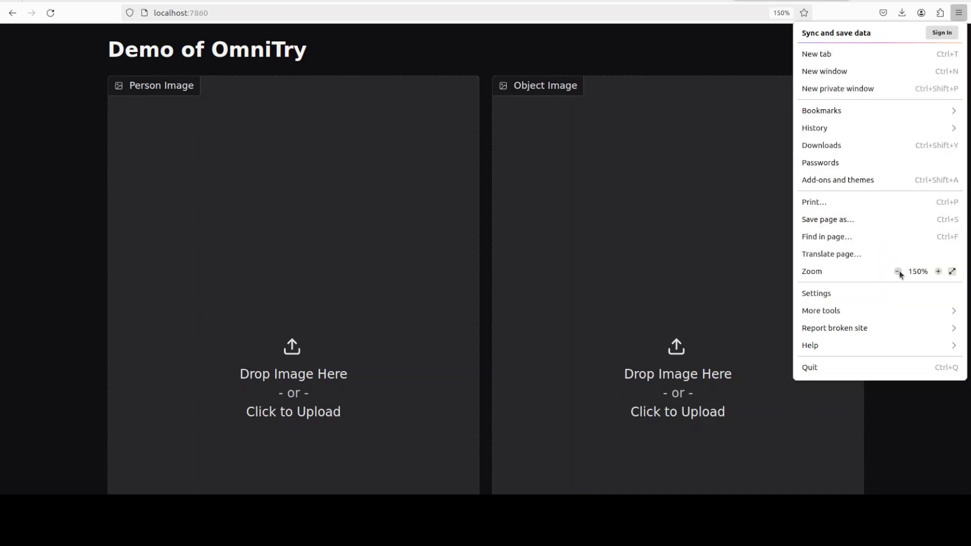
pyautogui.click(898, 272)
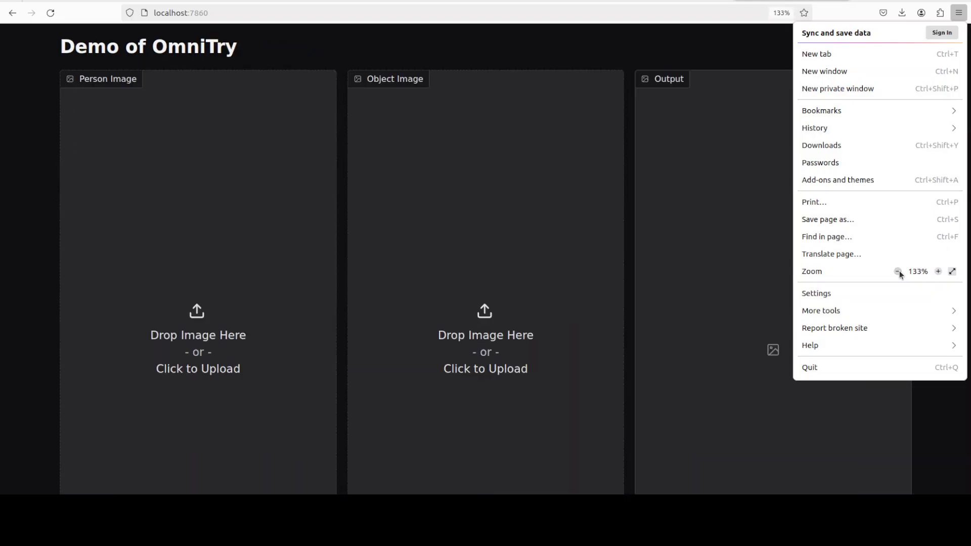
pyautogui.click(898, 271)
pyautogui.click(898, 271)
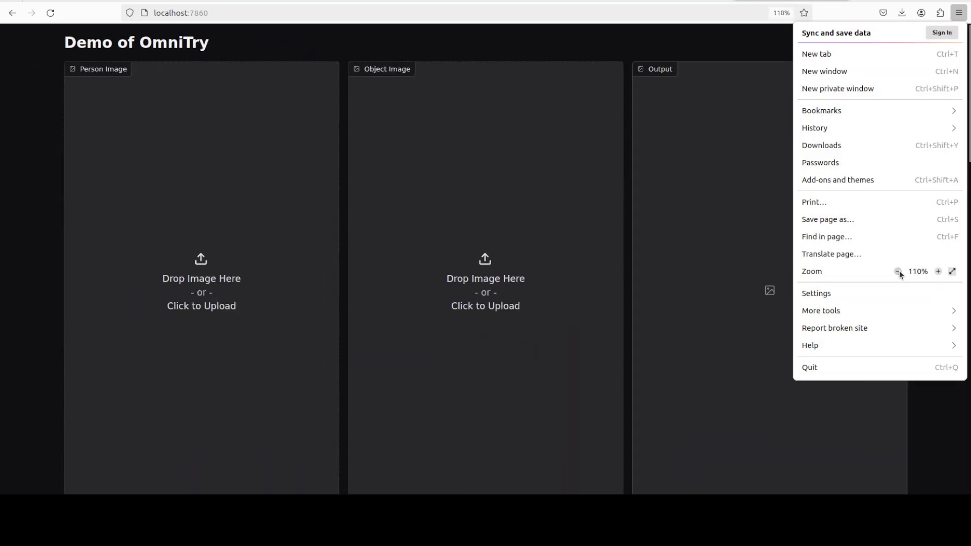
pyautogui.click(898, 271)
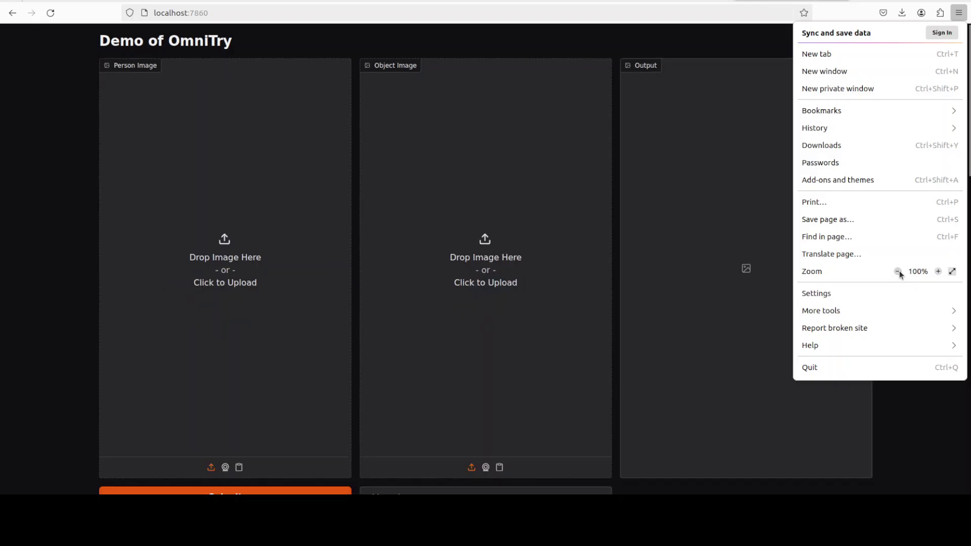
# - Submit the jeans photo and striped belt try-on with object class belt
pyautogui.click(929, 447)
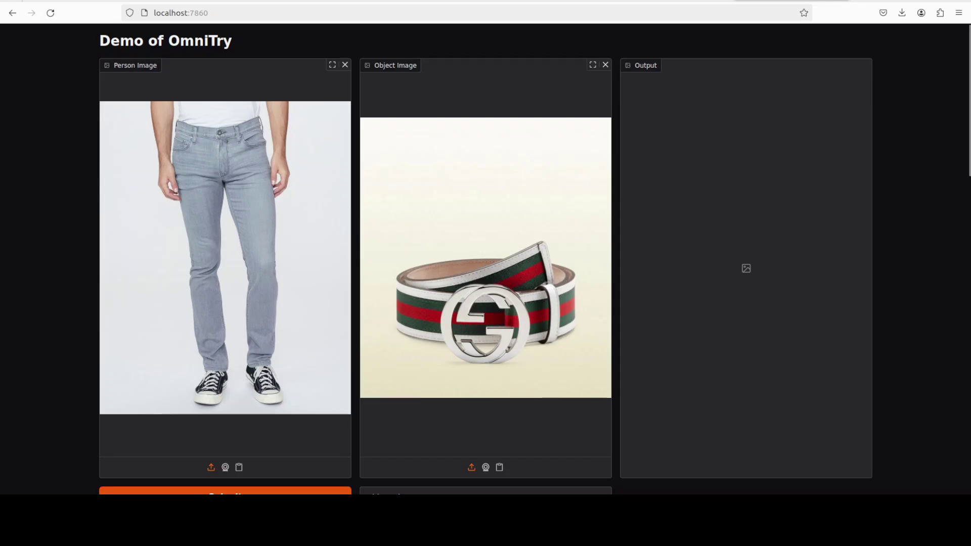
pyautogui.scroll(-2, 485, 253)
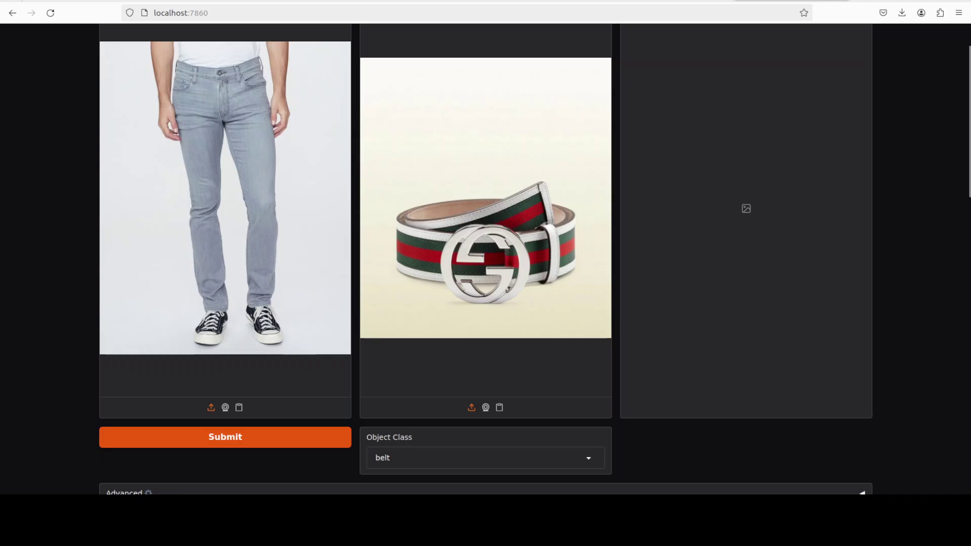
pyautogui.click(225, 437)
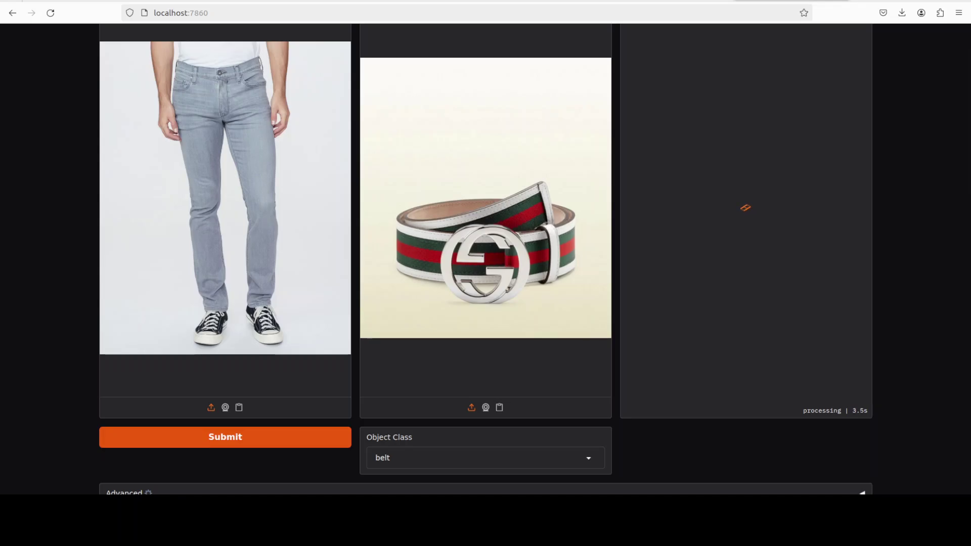
# - Run watch -n 1 nvidia-smi to monitor the RTX 6000 Ada during the try-on
pyautogui.hotkey('alt', 'Tab')
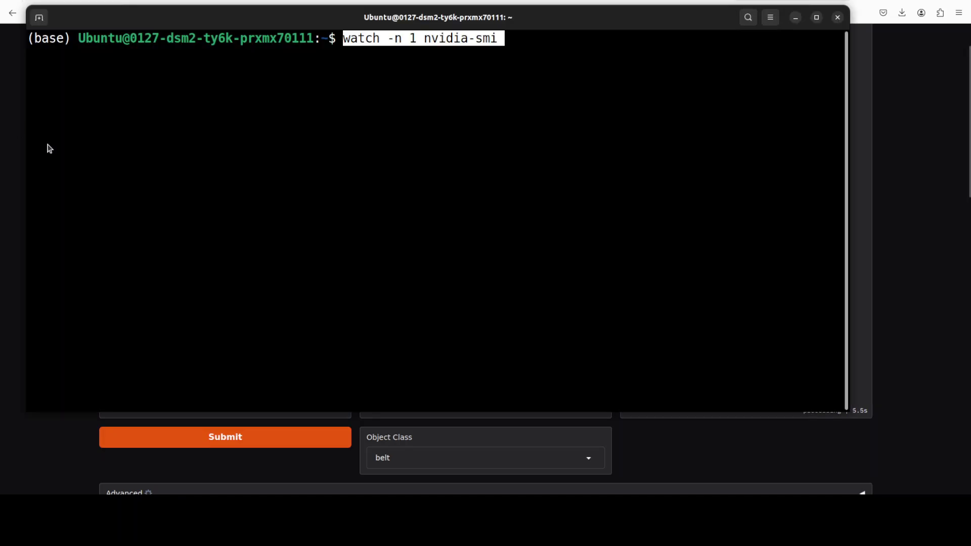
pyautogui.press('Return')
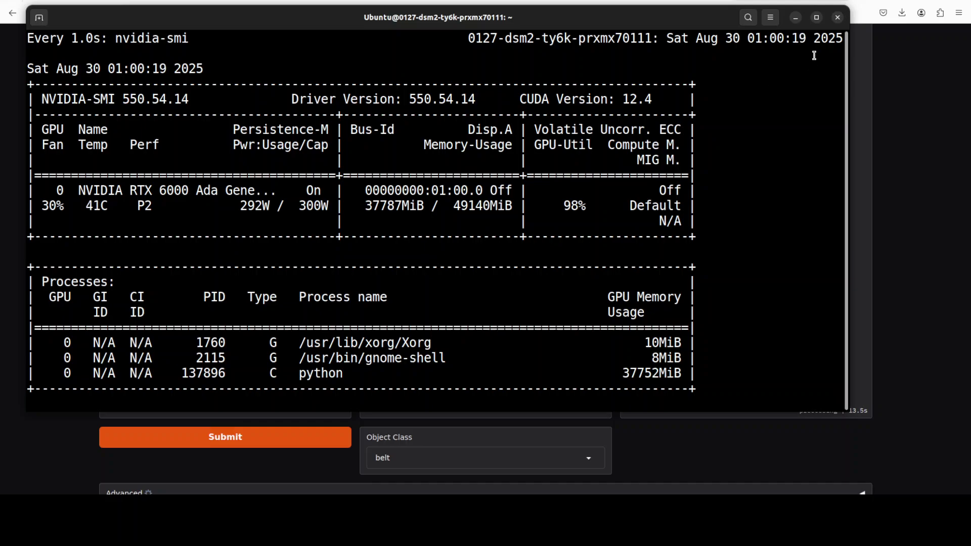
# - Minimize the terminal and wait for the striped belt try-on result on the jeans model
pyautogui.click(796, 18)
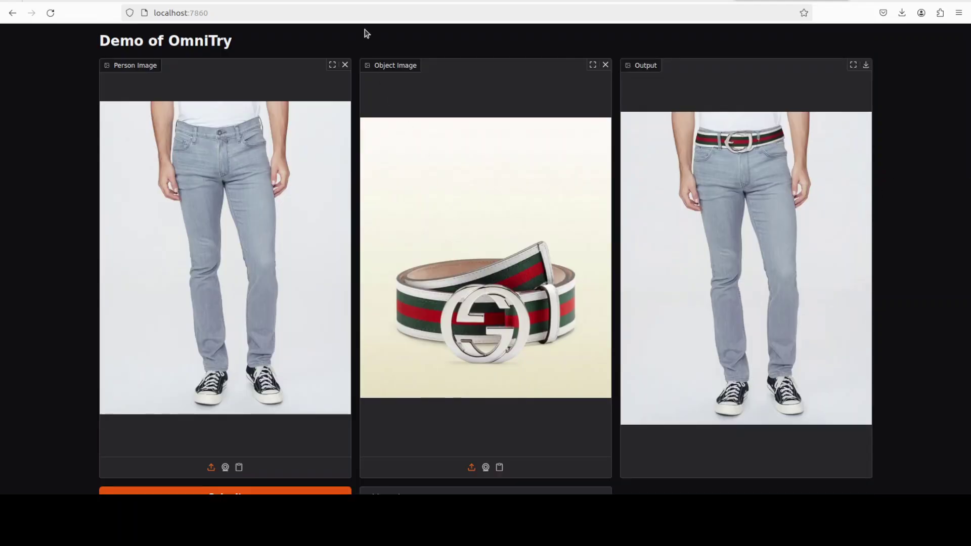
# - Swap the jeans and belt images for the woman's photo and bridal outfit, with object class dress
pyautogui.click(346, 66)
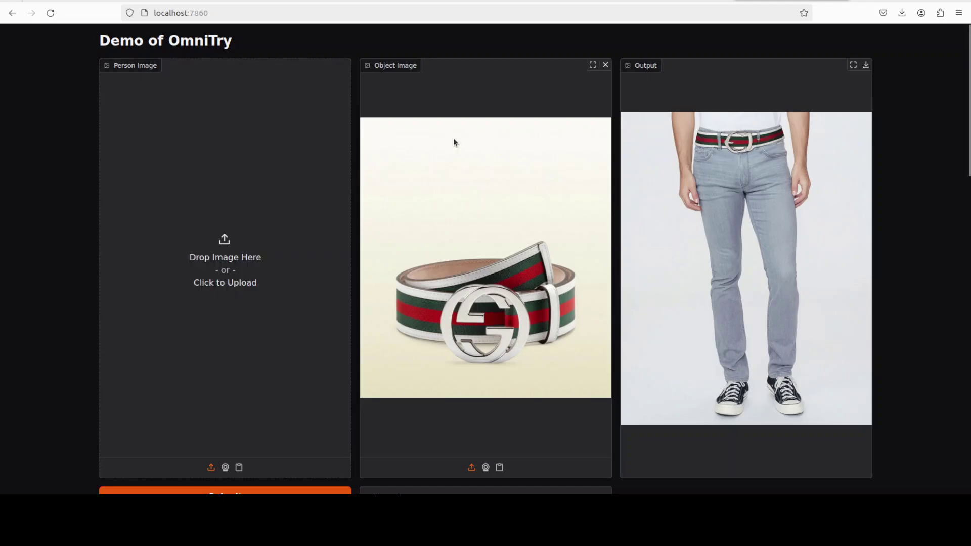
pyautogui.click(606, 65)
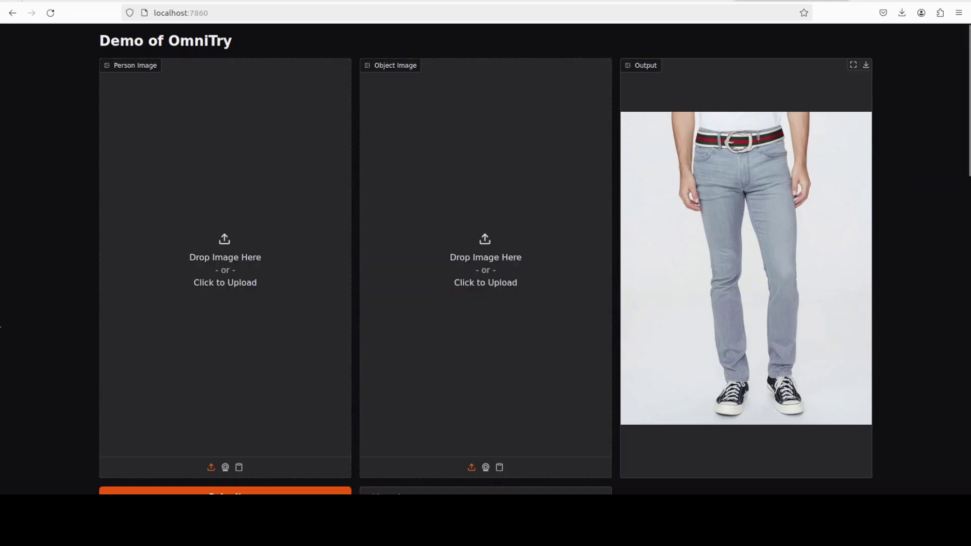
pyautogui.click(215, 258)
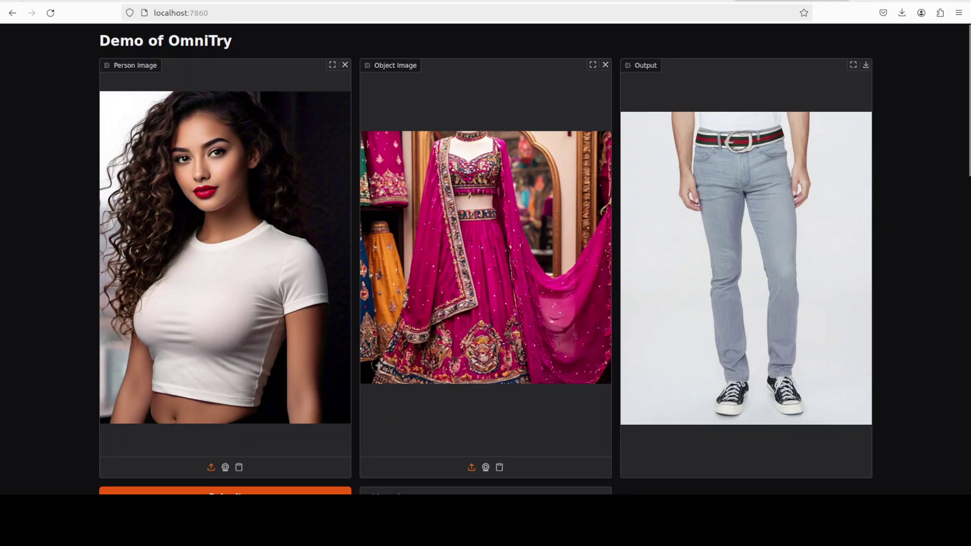
pyautogui.scroll(-3, 485, 258)
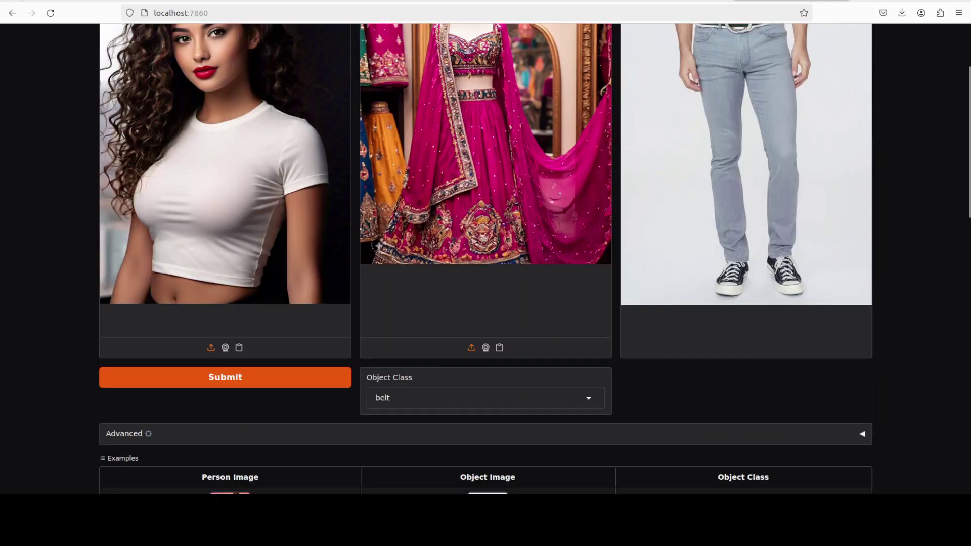
pyautogui.click(429, 398)
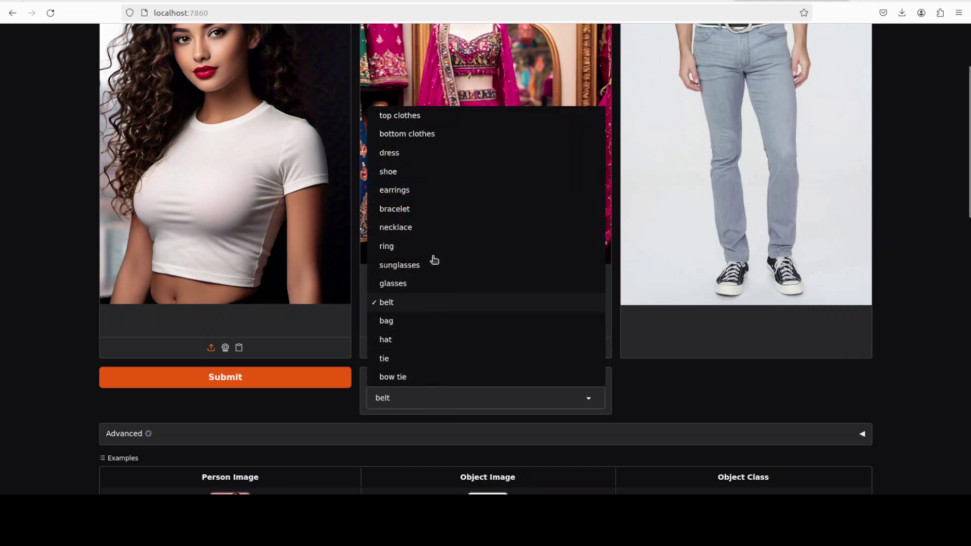
pyautogui.click(411, 158)
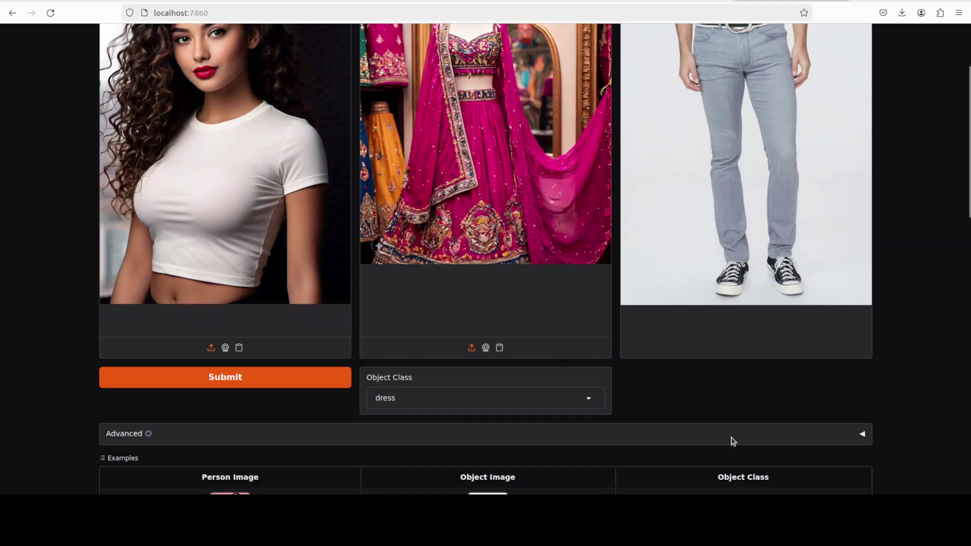
# - Run the dress try-on on the curly-haired woman's photo
pyautogui.click(219, 384)
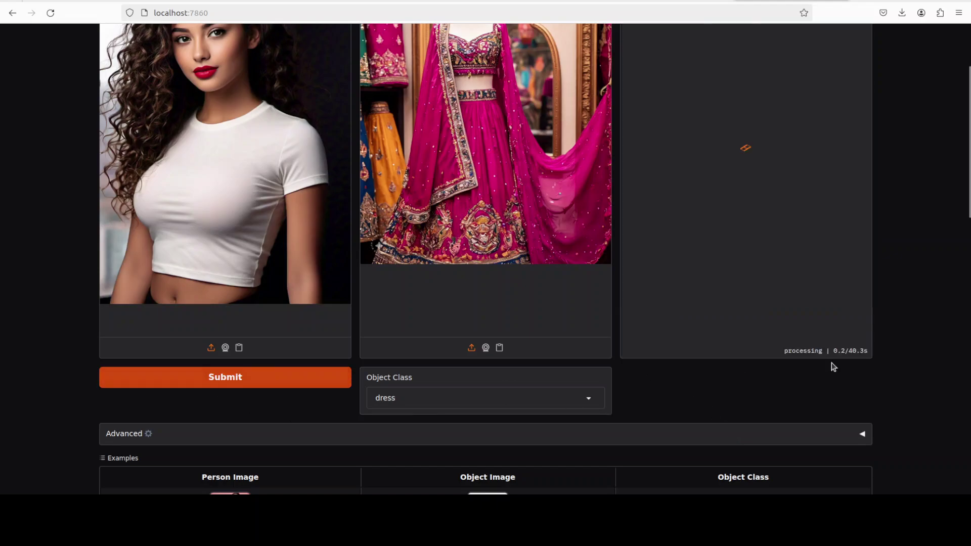
pyautogui.scroll(3, 906, 366)
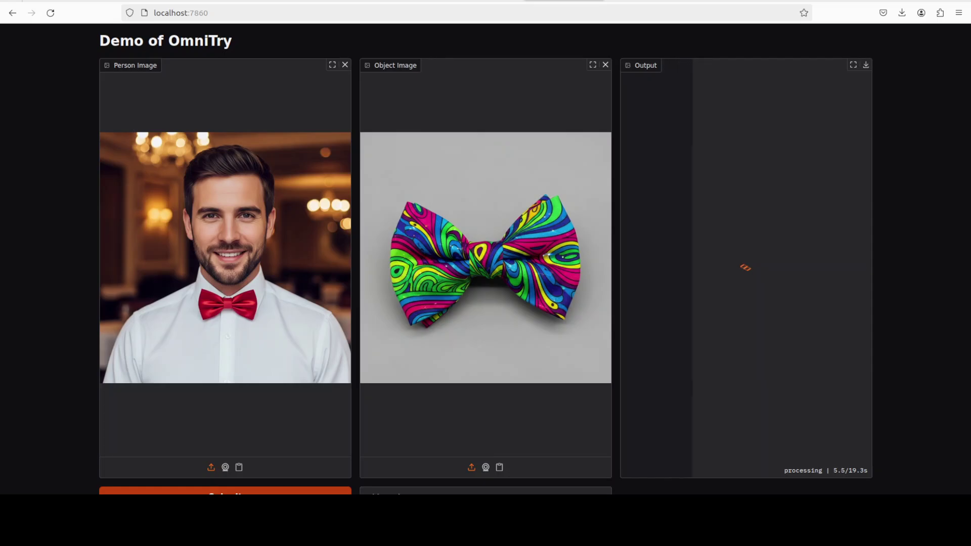
# - Change the Object Class from the dropdown to bow tie
pyautogui.scroll(-3, 485, 253)
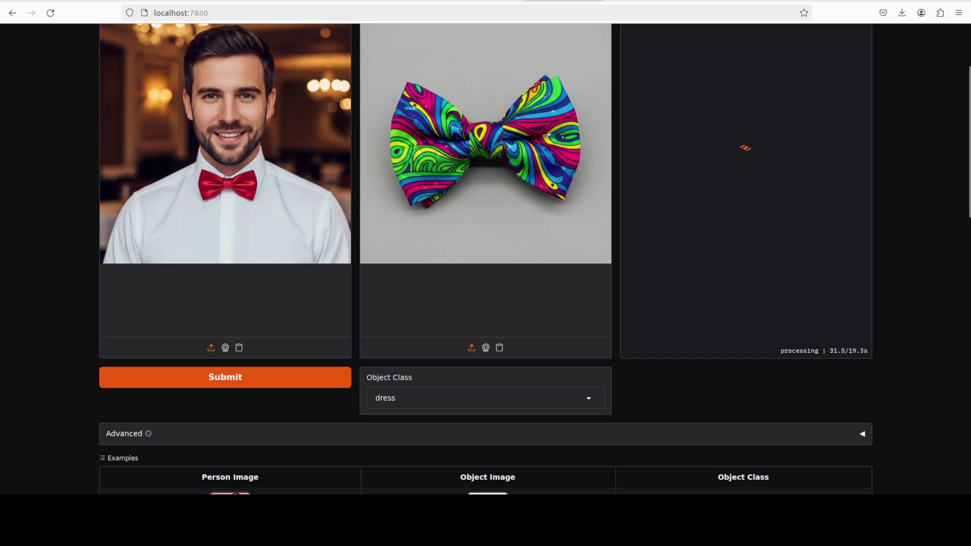
pyautogui.click(426, 401)
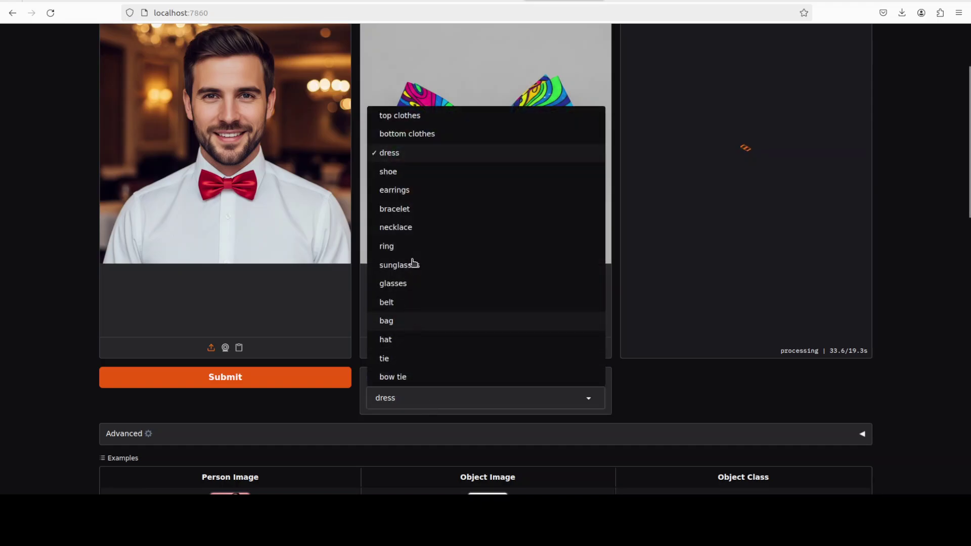
pyautogui.scroll(-5, 450, 261)
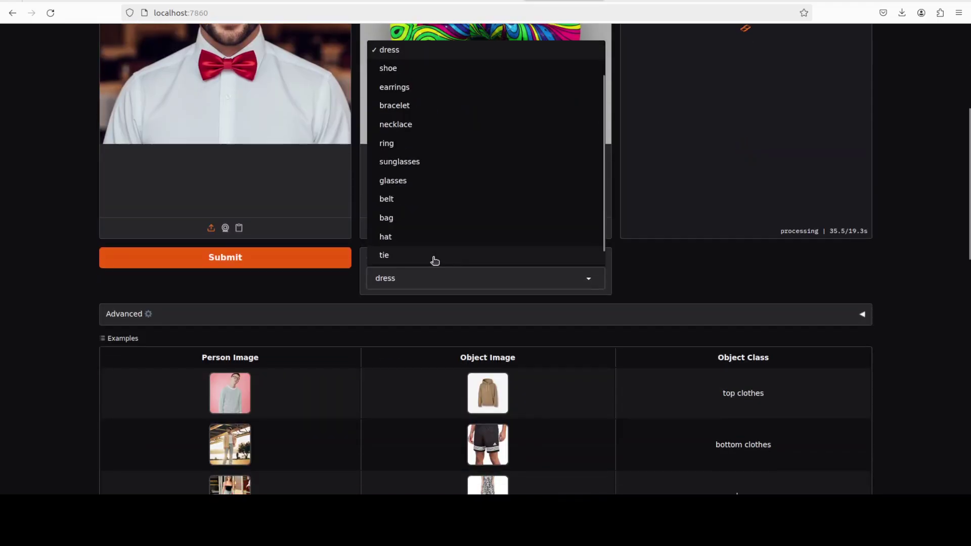
pyautogui.scroll(1, 451, 241)
pyautogui.scroll(-2, 452, 240)
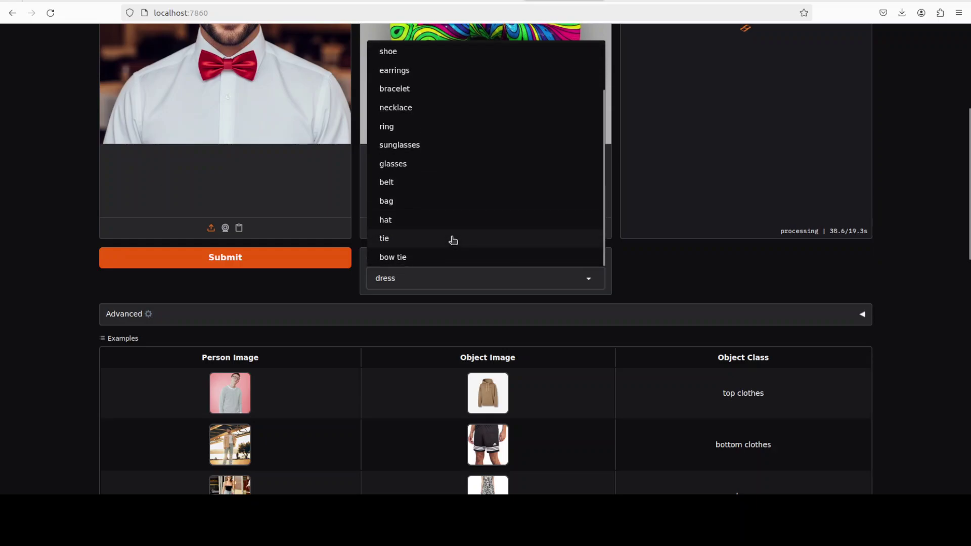
pyautogui.click(416, 259)
pyautogui.scroll(4, 604, 355)
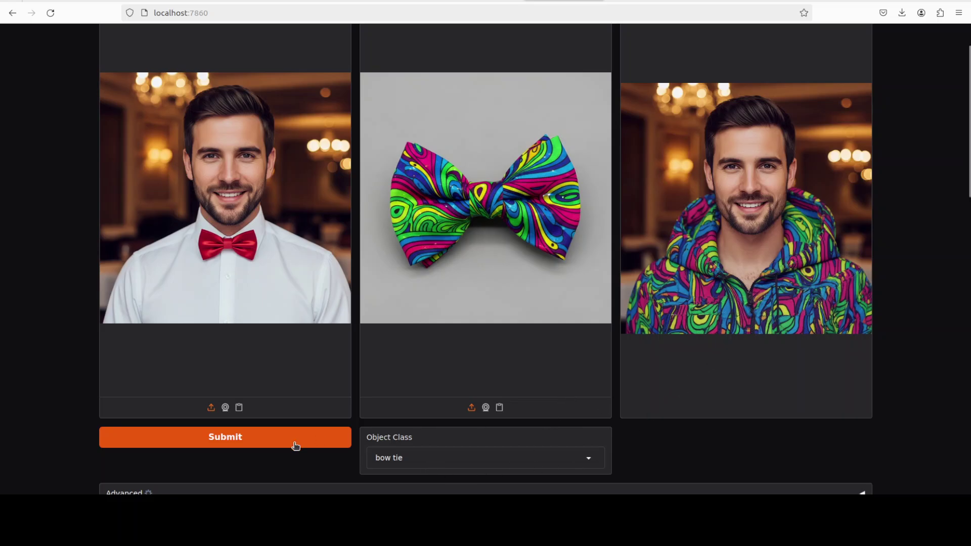
# - Rerun the try-on with class bow tie so the man wears the swirly bow tie
pyautogui.click(221, 447)
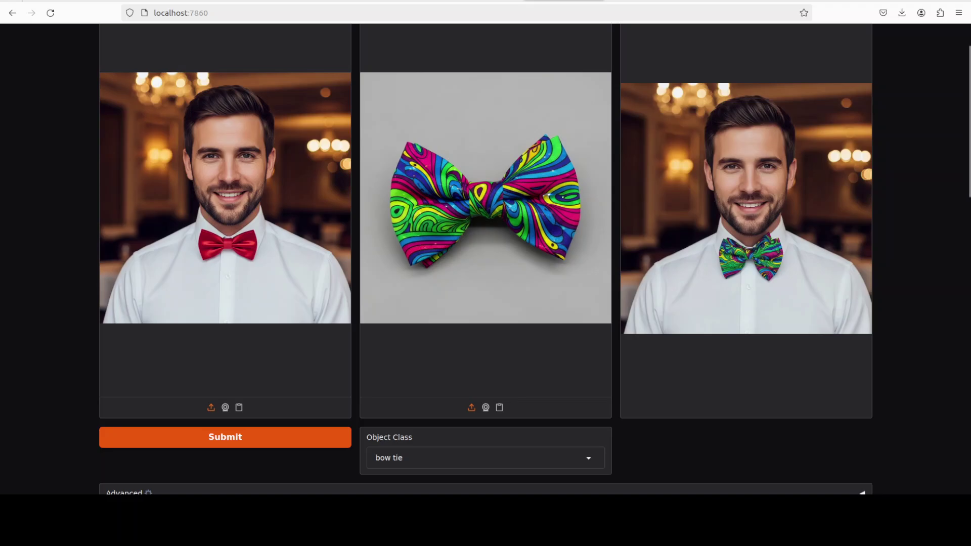
pyautogui.scroll(2, 486, 252)
# - Replace the person photo with the anime girl image a1.png and run the bow tie try-on
pyautogui.click(345, 65)
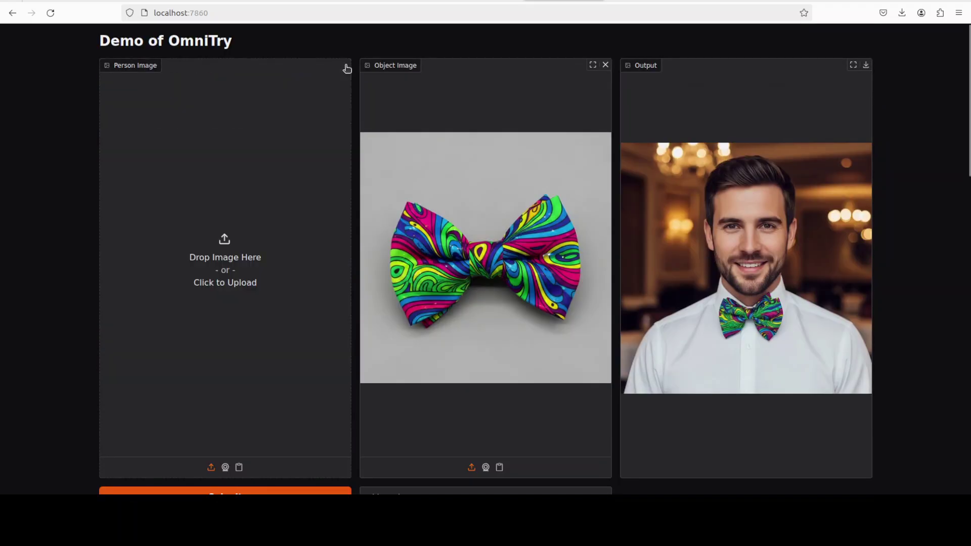
pyautogui.click(210, 259)
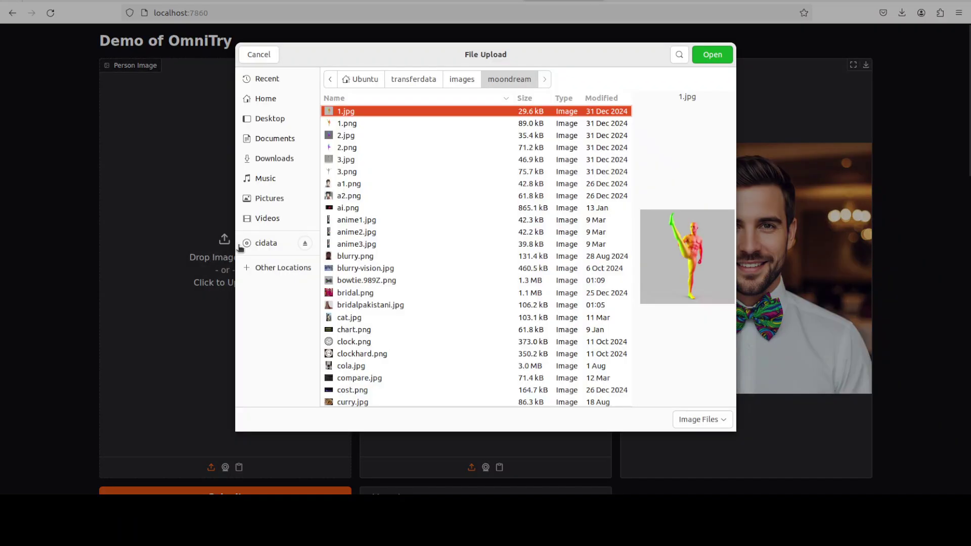
pyautogui.doubleClick(349, 185)
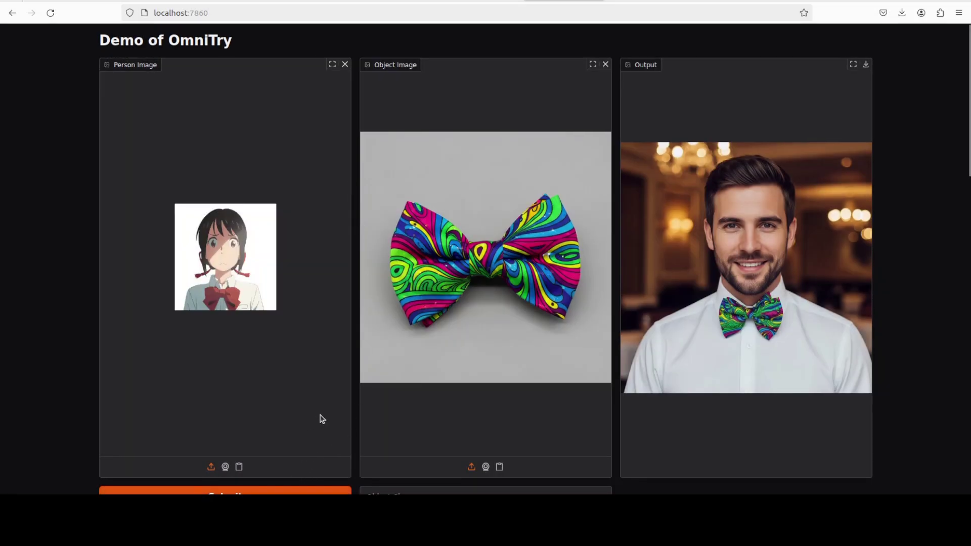
pyautogui.scroll(-3, 329, 416)
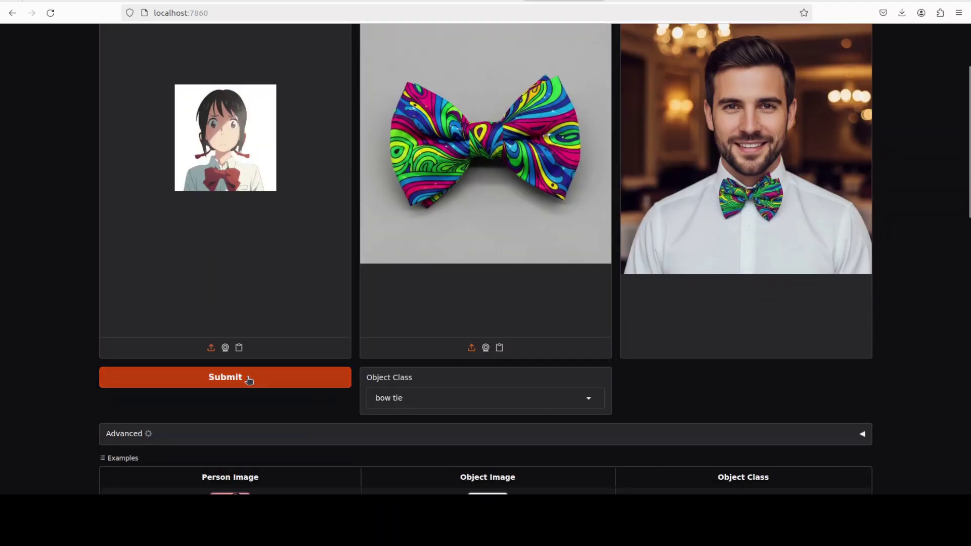
pyautogui.click(329, 379)
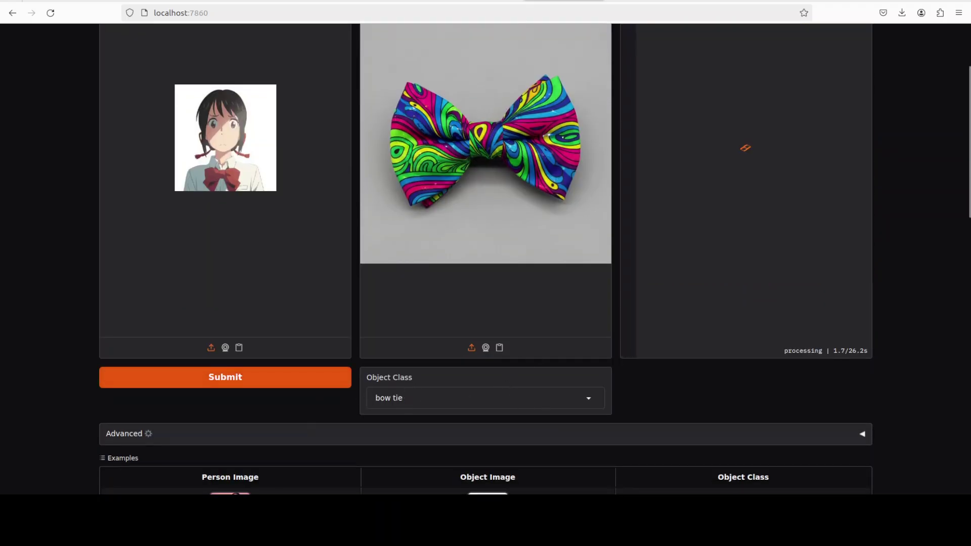